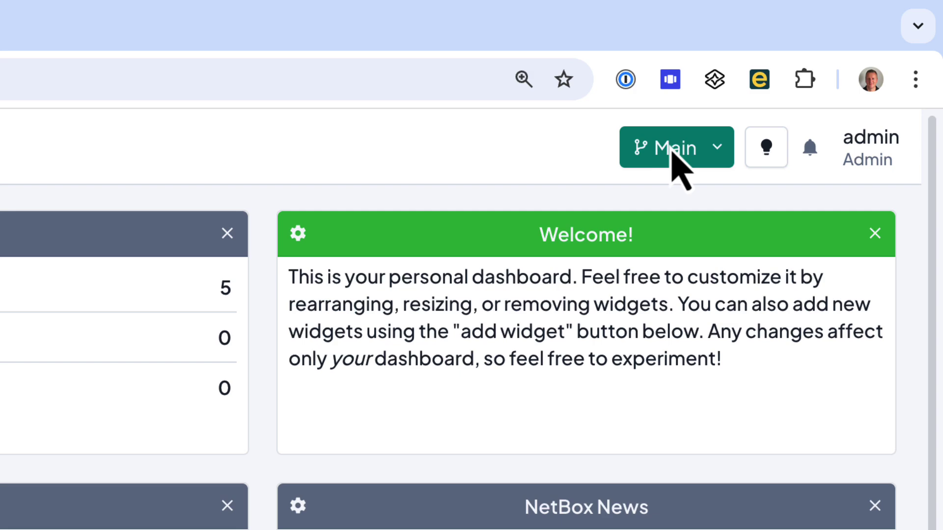
# Step: Create the 'Deploy Lisbon Site' branch for the new Lisbon branch office network
pyautogui.click(838, 59)
pyautogui.click(678, 272)
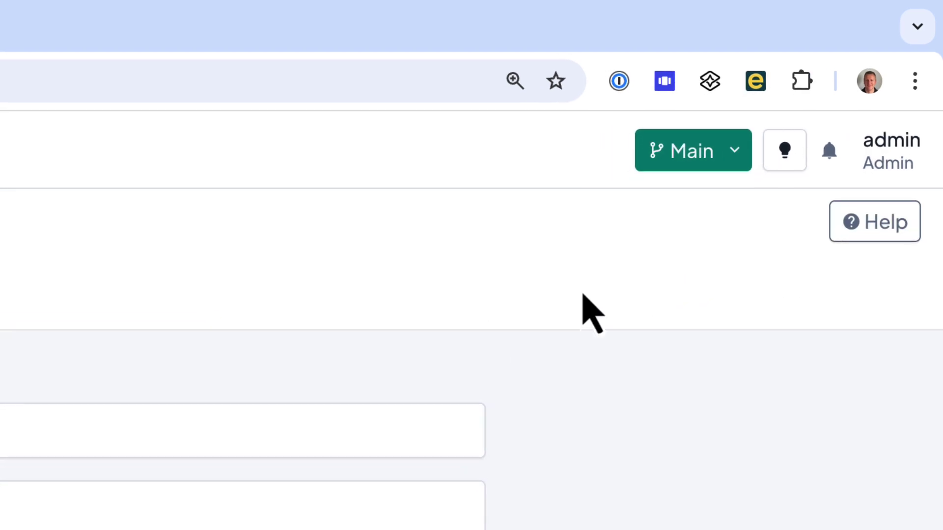
pyautogui.write('New Lisbon branch office network')
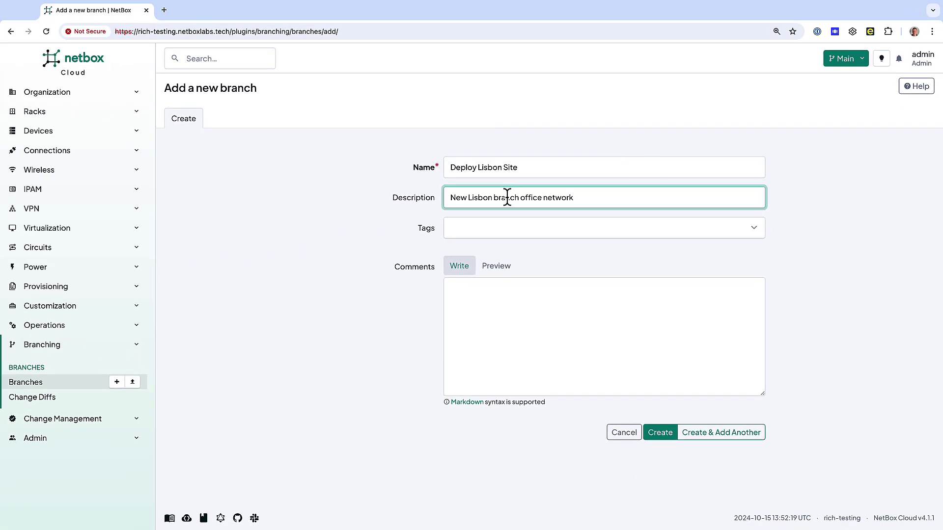
pyautogui.click(661, 433)
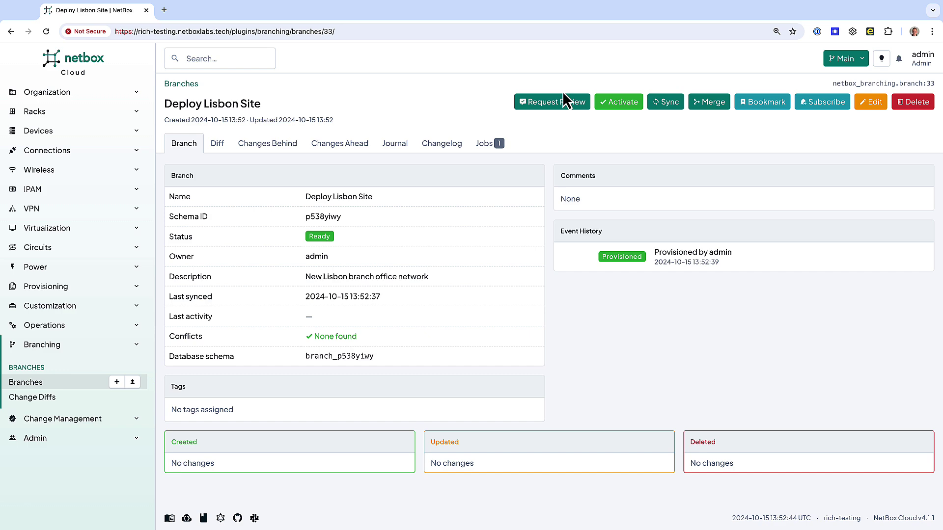
# Step: Activate the branch and create site Lisbon with Europe/Lisbon time zone and its physical address
pyautogui.click(619, 102)
pyautogui.click(46, 91)
pyautogui.click(117, 129)
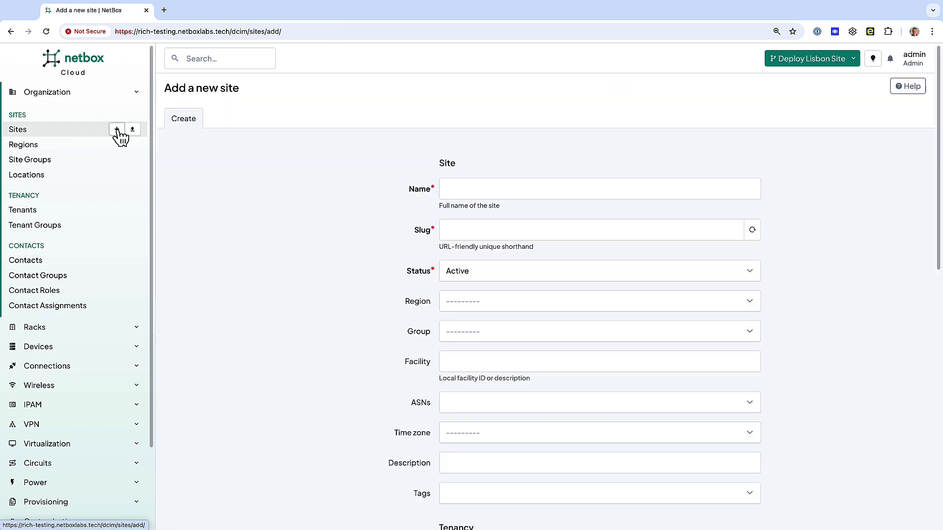
pyautogui.click(467, 188)
pyautogui.write('Lisbon')
pyautogui.scroll(-2, 479, 307)
pyautogui.click(479, 316)
pyautogui.write('lisbon')
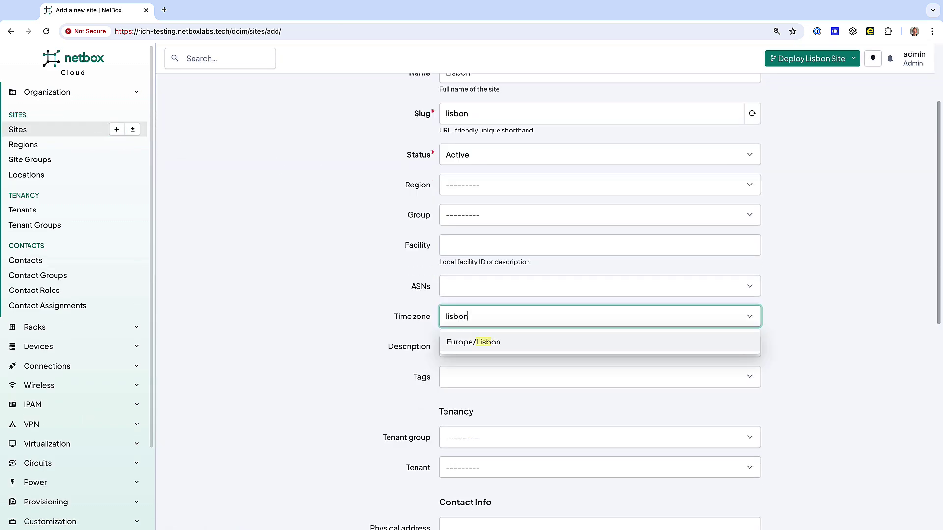
pyautogui.click(473, 342)
pyautogui.scroll(-3, 486, 347)
pyautogui.click(500, 354)
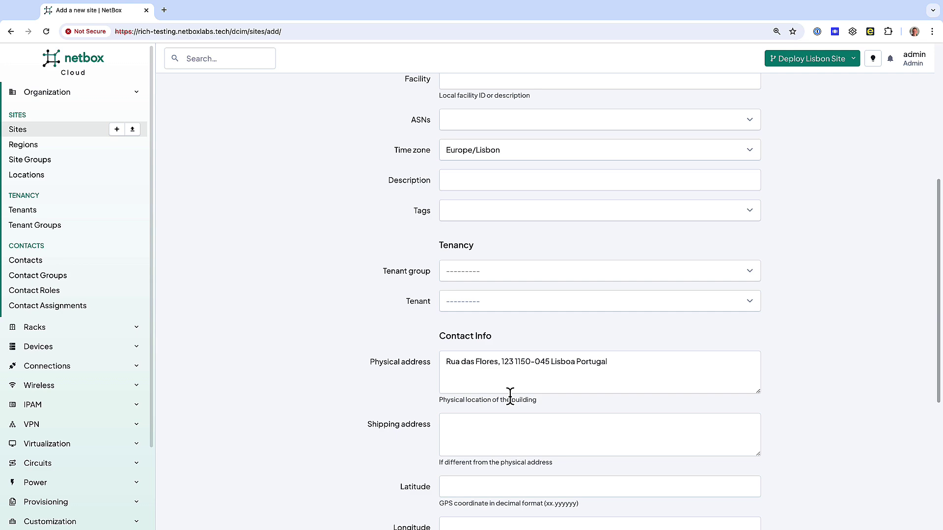
pyautogui.scroll(-3, 517, 390)
pyautogui.scroll(-2, 534, 402)
pyautogui.click(656, 478)
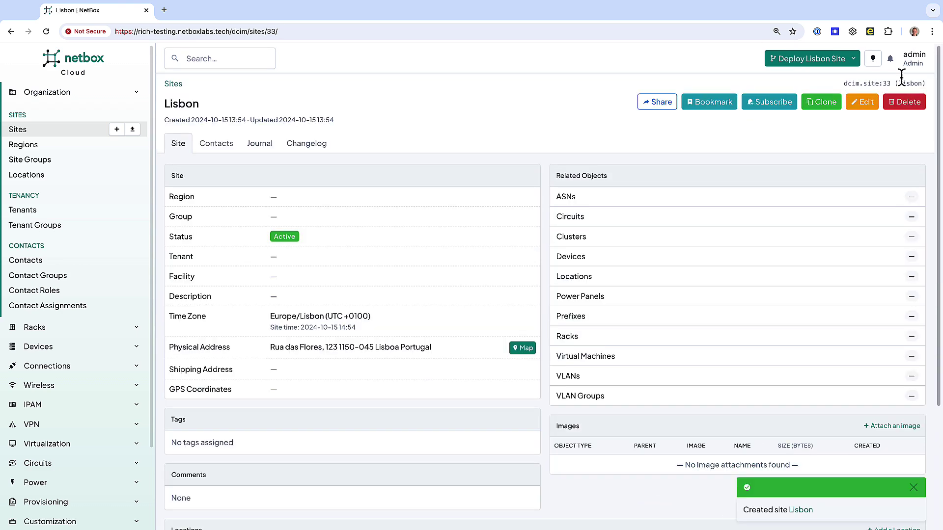
# Step: Create rack POLIS01-RK-01 of type PANRAK1 at the Lisbon site
pyautogui.click(859, 337)
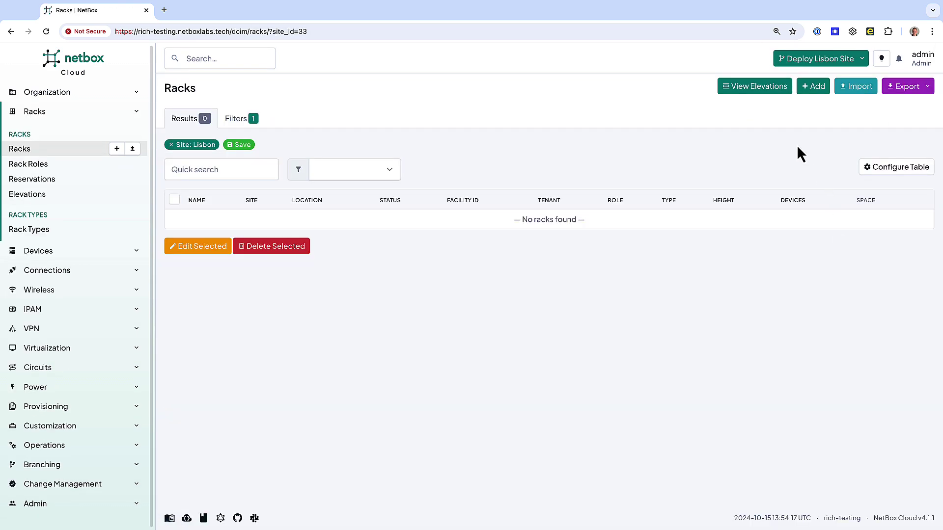
pyautogui.click(817, 90)
pyautogui.click(498, 198)
pyautogui.click(457, 235)
pyautogui.click(516, 249)
pyautogui.write('POLIS01-RK-01')
pyautogui.click(468, 339)
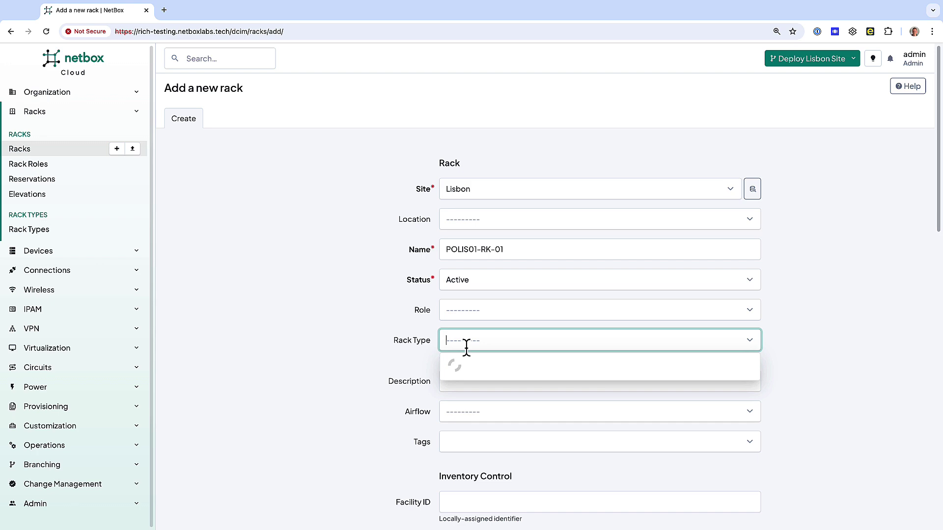
pyautogui.write('PANRAK1')
pyautogui.scroll(-2, 810, 372)
pyautogui.scroll(-4, 779, 362)
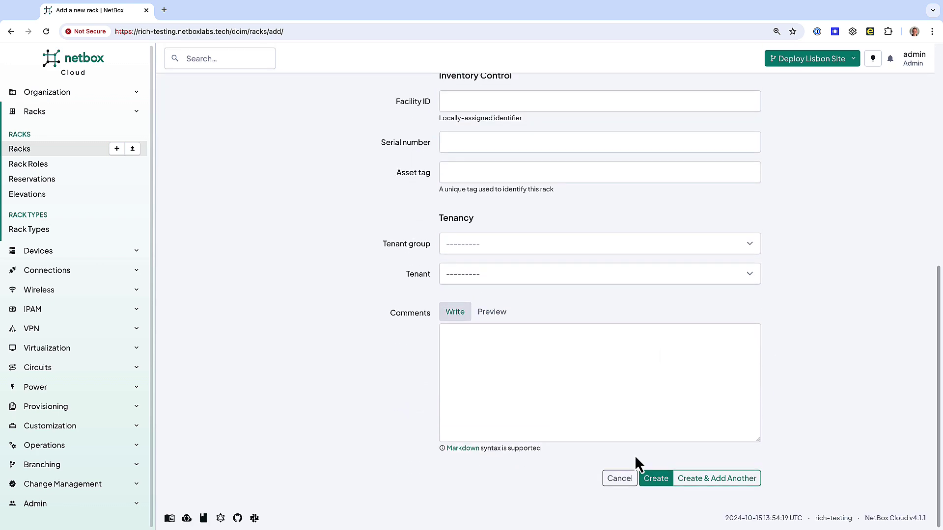
pyautogui.click(658, 479)
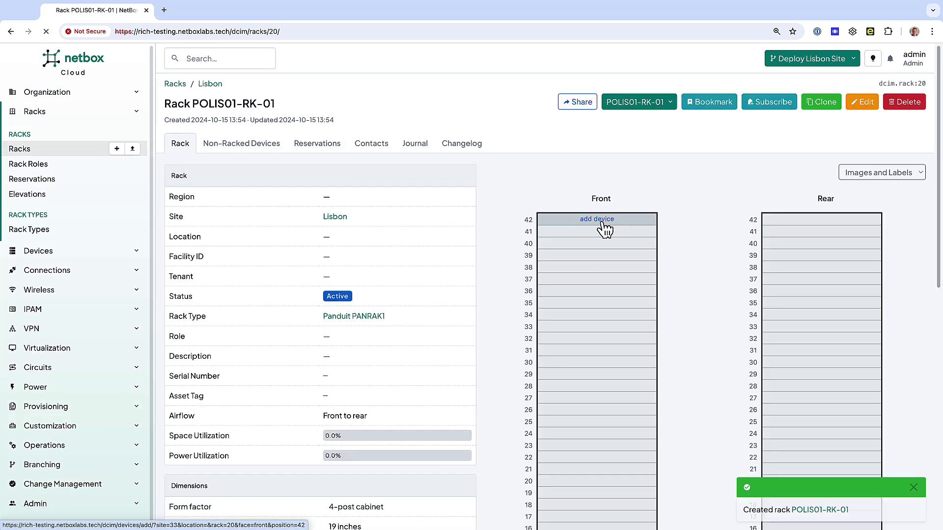
# Step: Add access switch POLIS-01-SW-1, a Cisco Catalyst 9200-24P with front-to-rear airflow, at rack position 42
pyautogui.click(610, 220)
pyautogui.write('POLIS-01-SW-1')
pyautogui.click(471, 242)
pyautogui.click(516, 339)
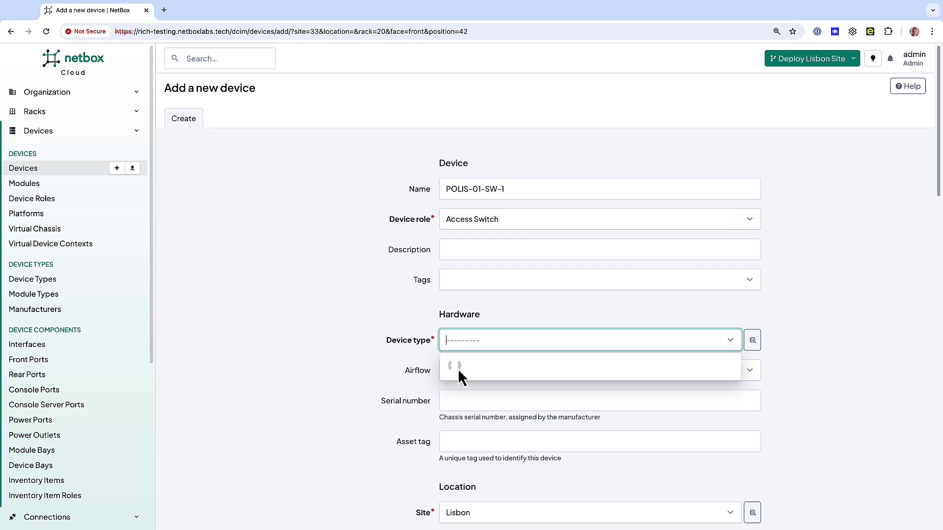
pyautogui.click(462, 385)
pyautogui.click(464, 392)
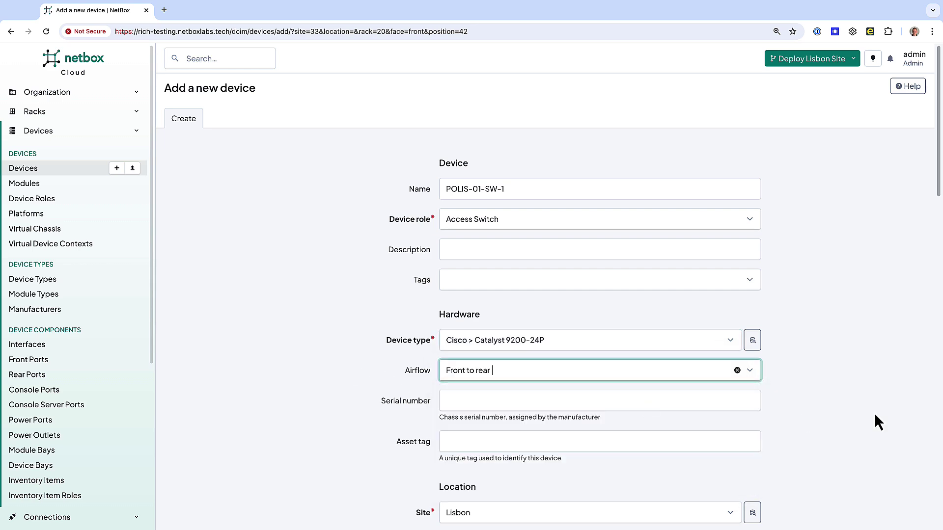
pyautogui.scroll(-10, 800, 395)
pyautogui.scroll(-5, 776, 391)
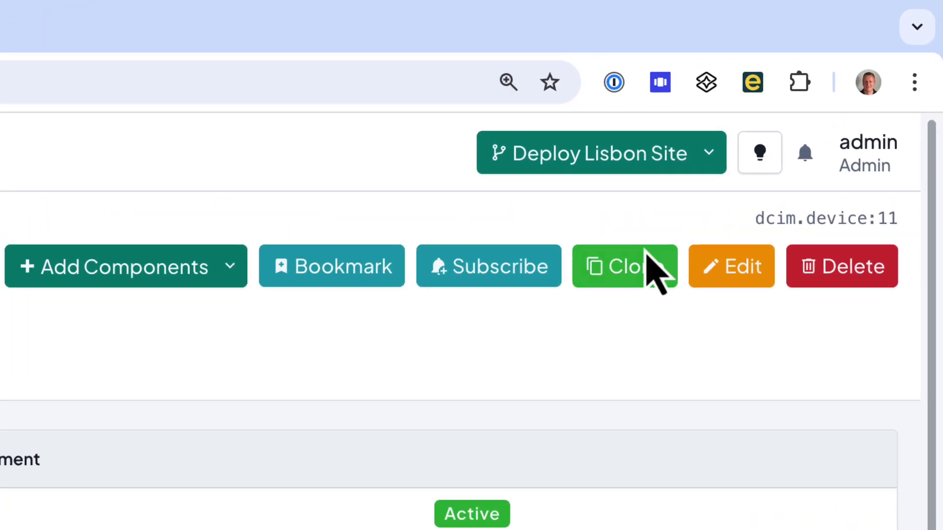
# Step: View the Deploy Lisbon Site branch page and its diff against main
pyautogui.click(799, 68)
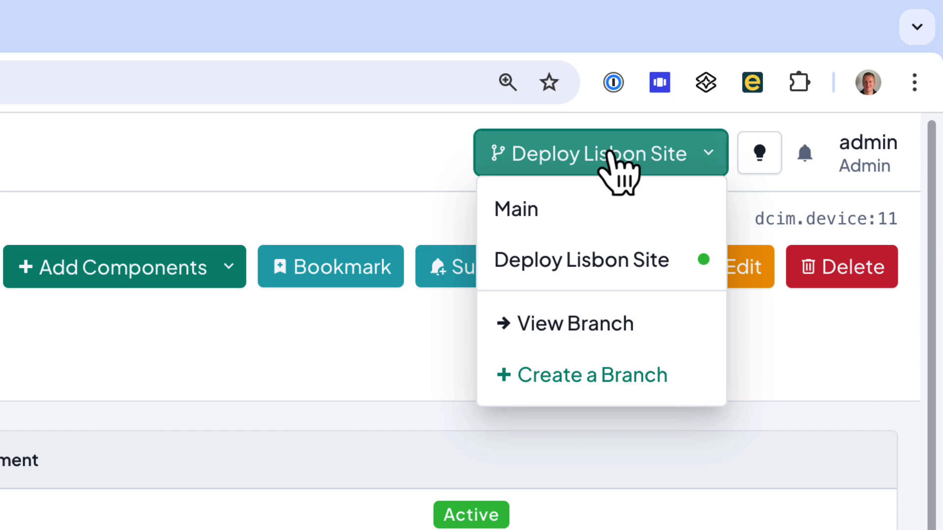
pyautogui.click(567, 324)
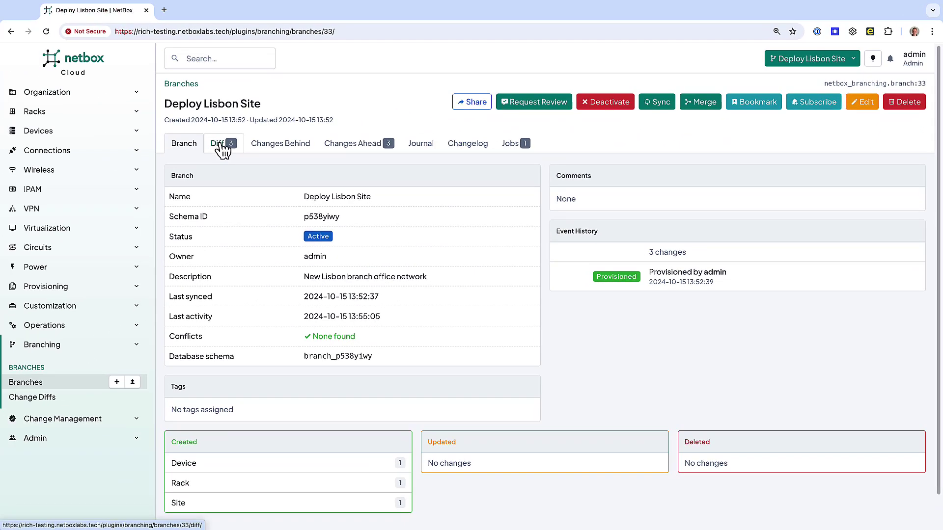
pyautogui.click(222, 147)
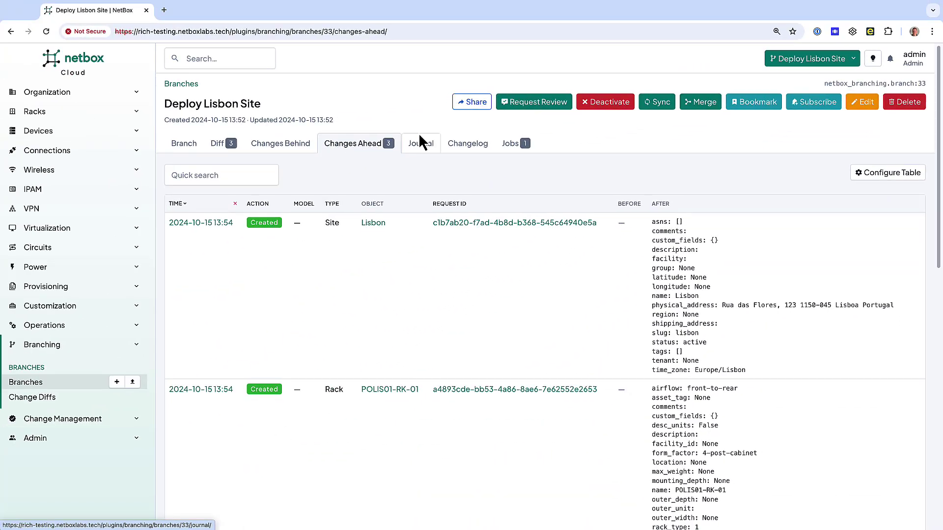
# Step: Create a Standard Change request with status Needs review and Medium/high priority
pyautogui.click(542, 103)
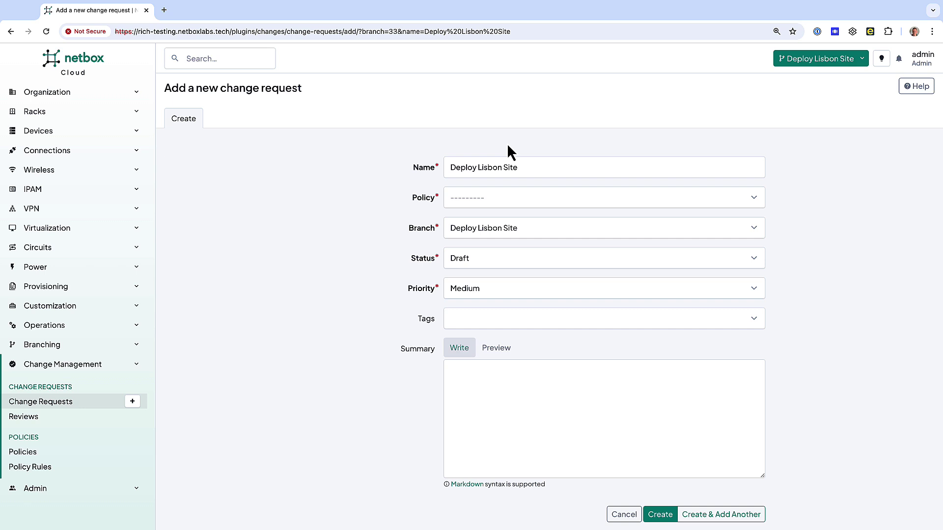
pyautogui.click(466, 199)
pyautogui.click(474, 290)
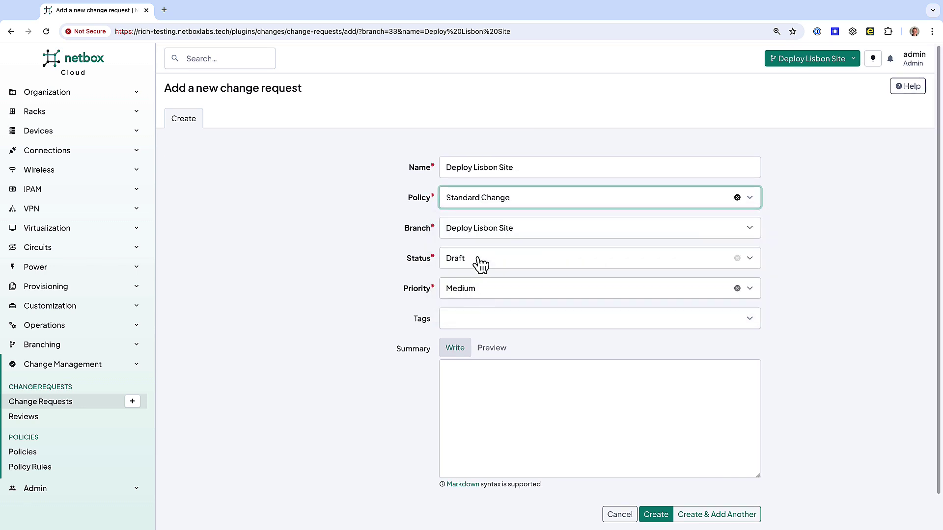
pyautogui.click(467, 261)
pyautogui.click(462, 301)
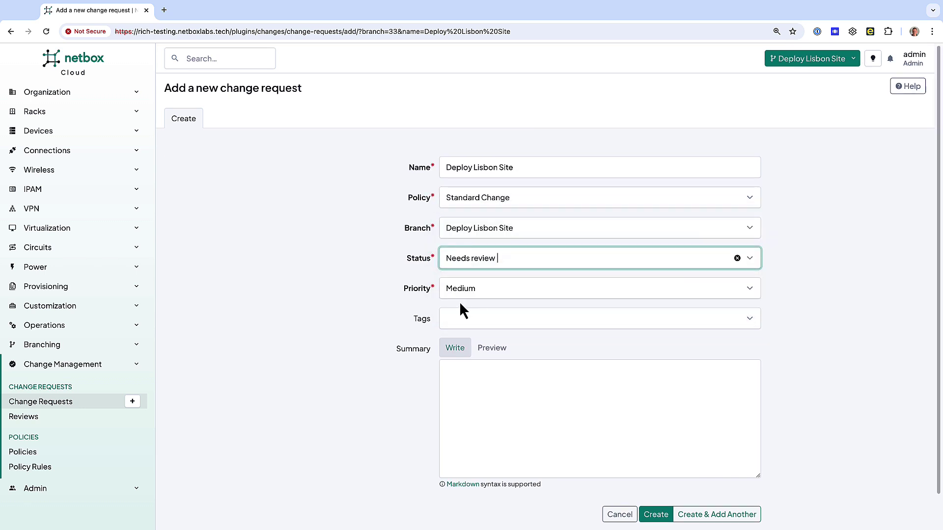
pyautogui.click(466, 333)
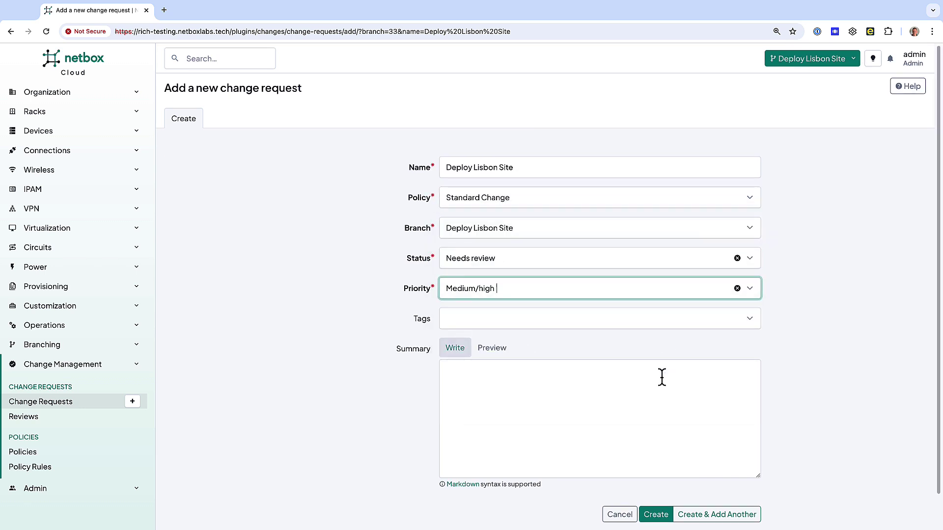
pyautogui.click(658, 516)
# Step: Post a 'great switch choice' comment on the POLIS-01-SW-1 change and return to the request details
pyautogui.click(266, 144)
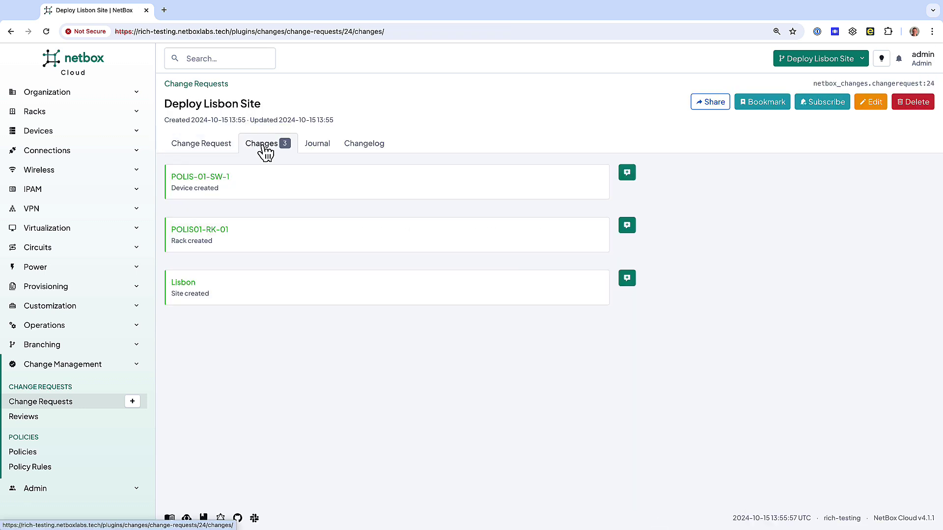
pyautogui.click(627, 170)
pyautogui.write('great switch choice')
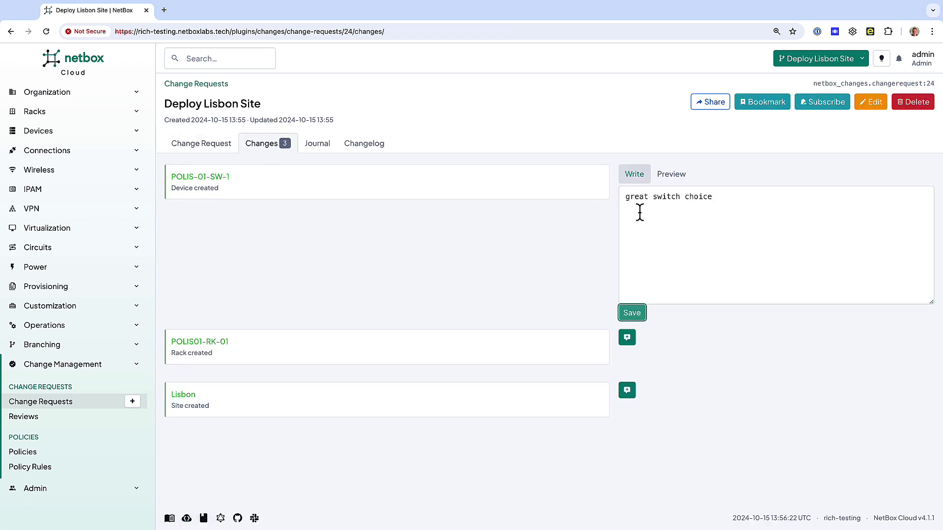
pyautogui.click(637, 316)
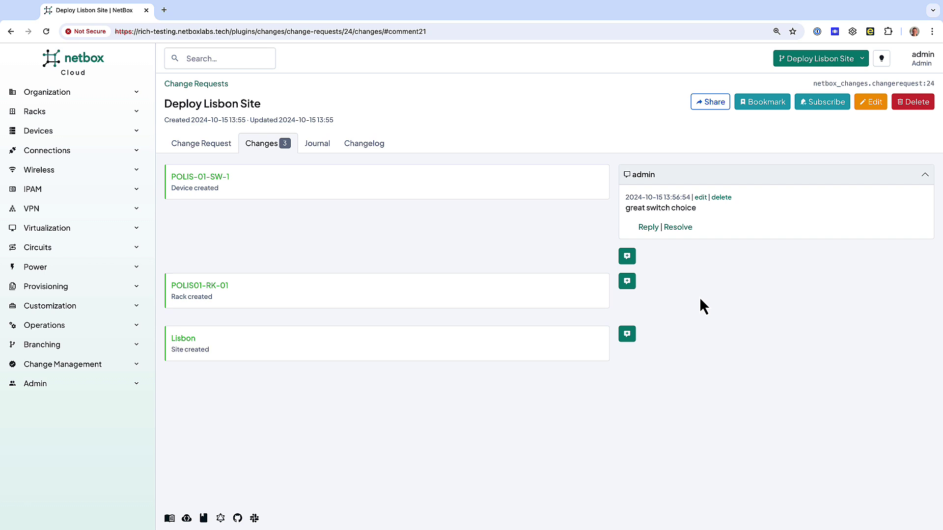
pyautogui.click(206, 149)
# Step: Submit an Approved review with the comment 'Looks good to me'
pyautogui.click(904, 272)
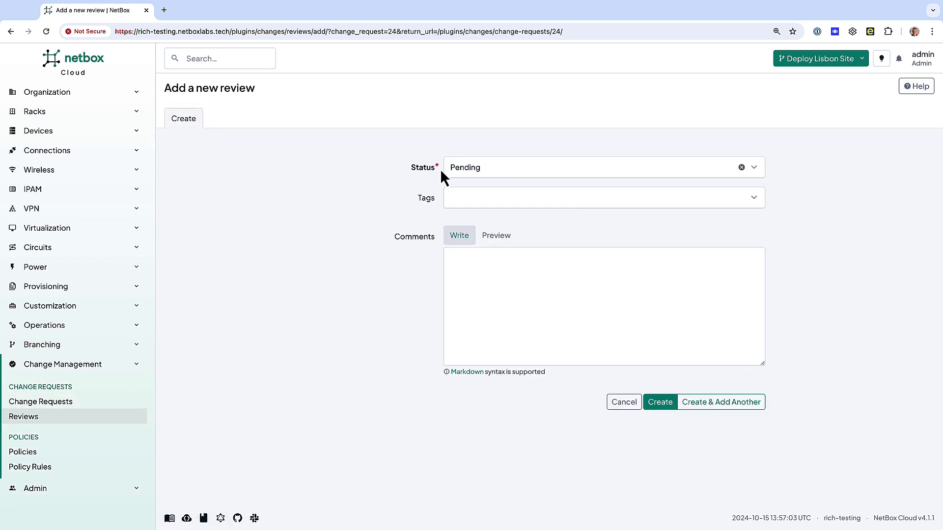
pyautogui.click(449, 169)
pyautogui.click(460, 231)
pyautogui.click(476, 264)
pyautogui.write('Looks good to me :-)')
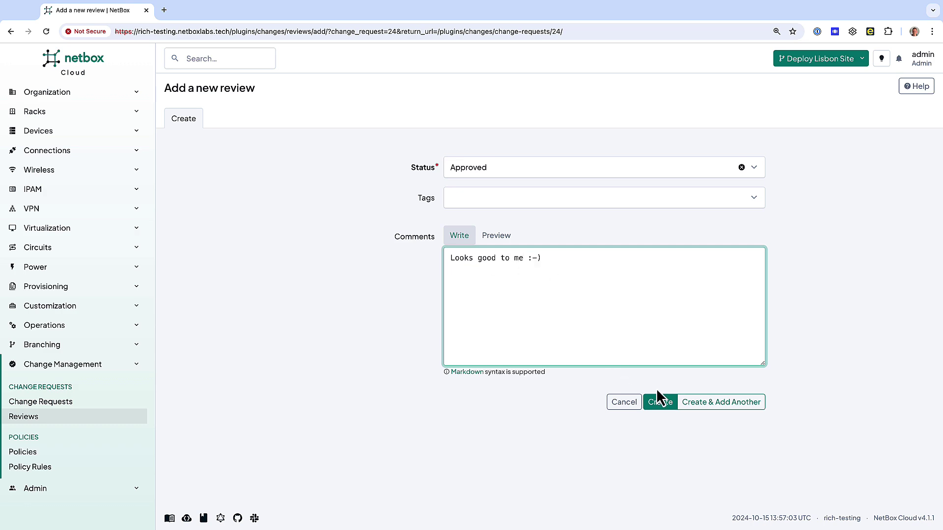
pyautogui.click(664, 404)
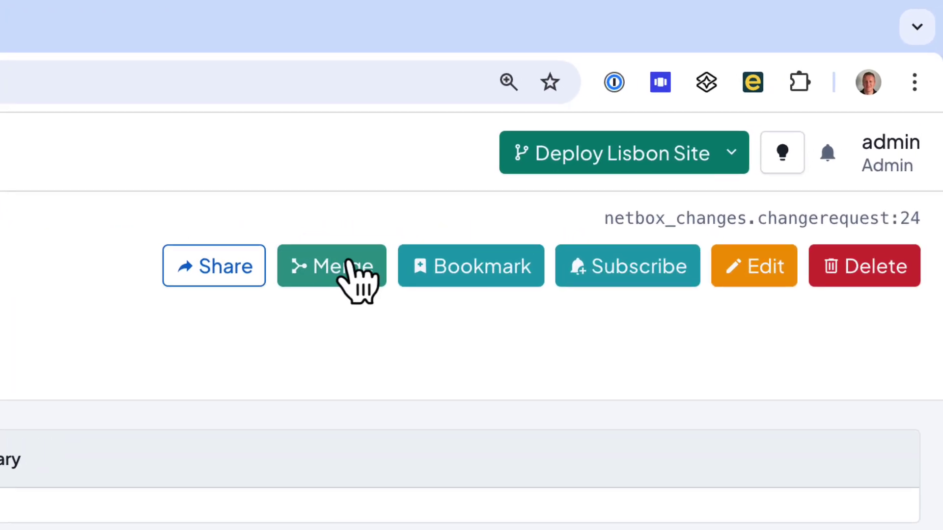
# Step: Merge the branch into main with Commit changes ticked, then refresh to confirm the merge
pyautogui.click(714, 100)
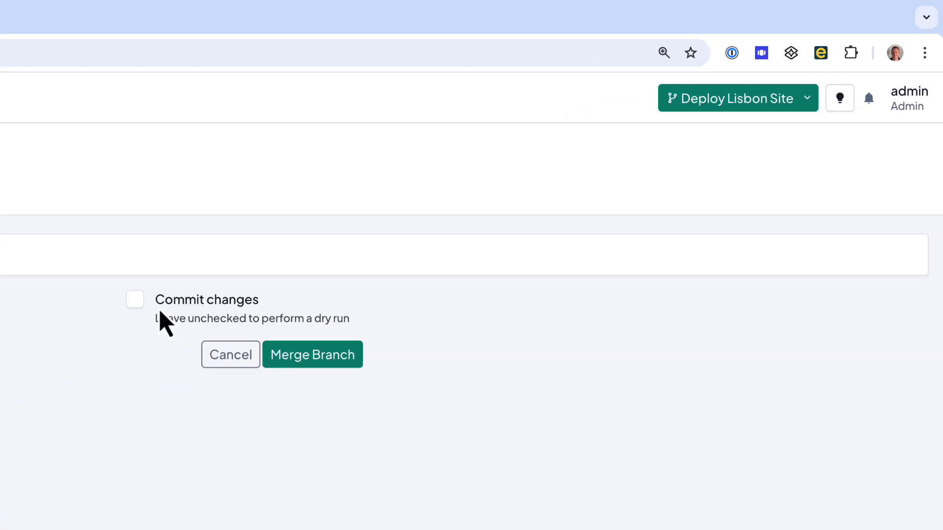
pyautogui.click(462, 179)
pyautogui.click(571, 217)
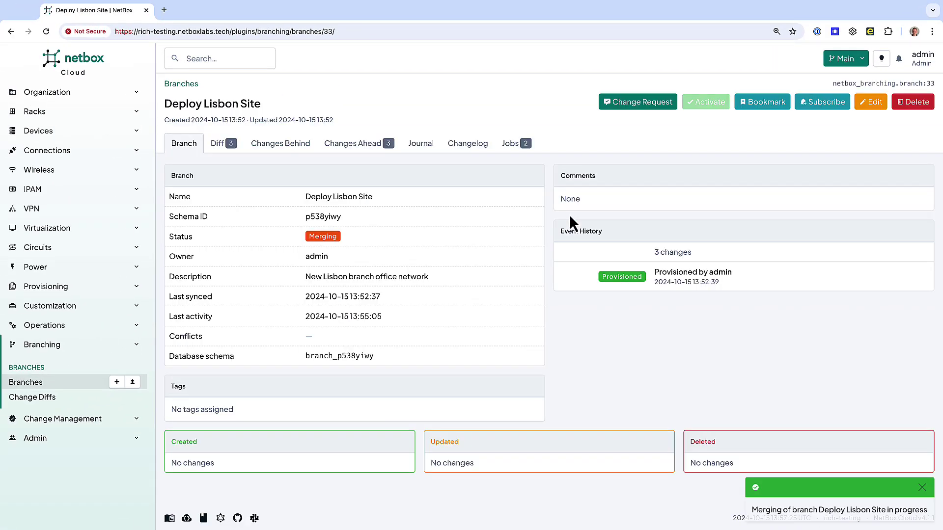
pyautogui.click(46, 33)
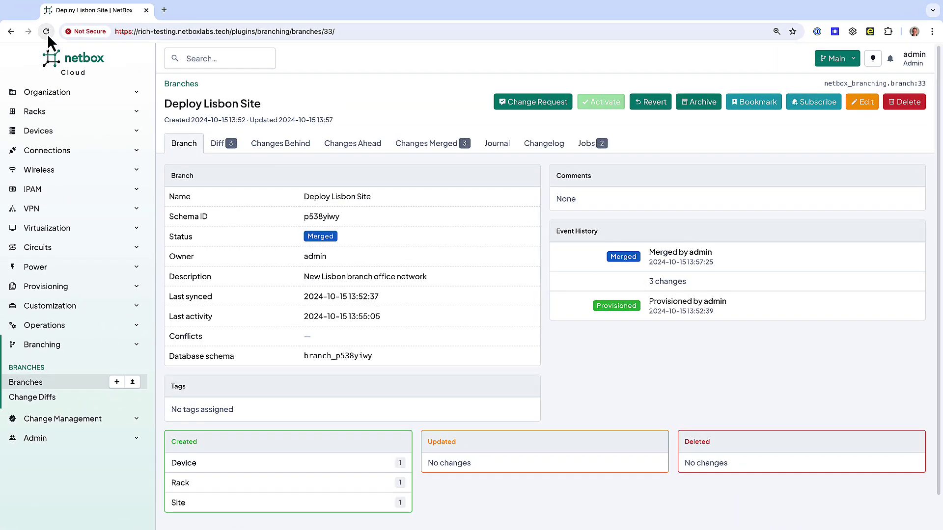